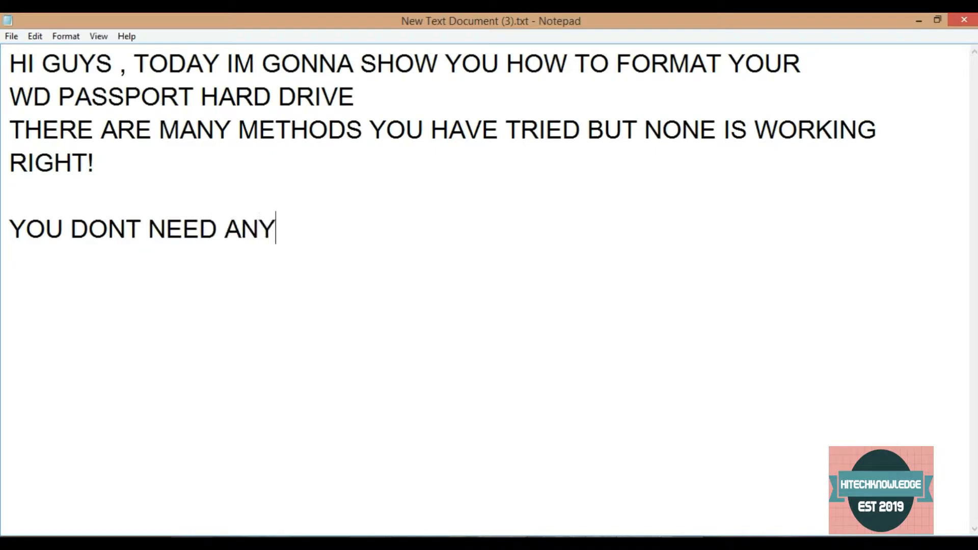
Step: Complete the line "YOU DONT NEED ANY COMMAND PROMPT FOR FORMATTING" and strike a red pen line across the Command Prompt picture
type("COMMAND PRO")
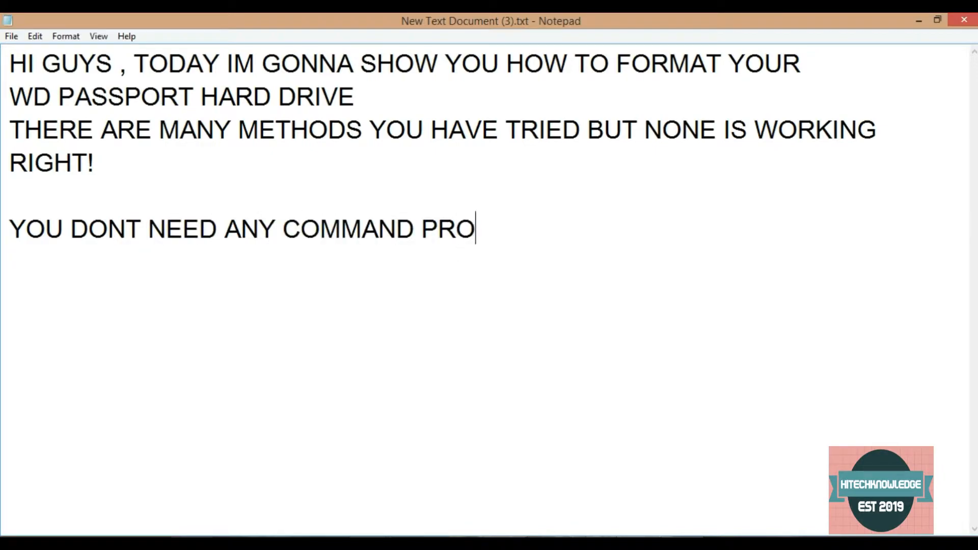
type("MPT FOR FRO")
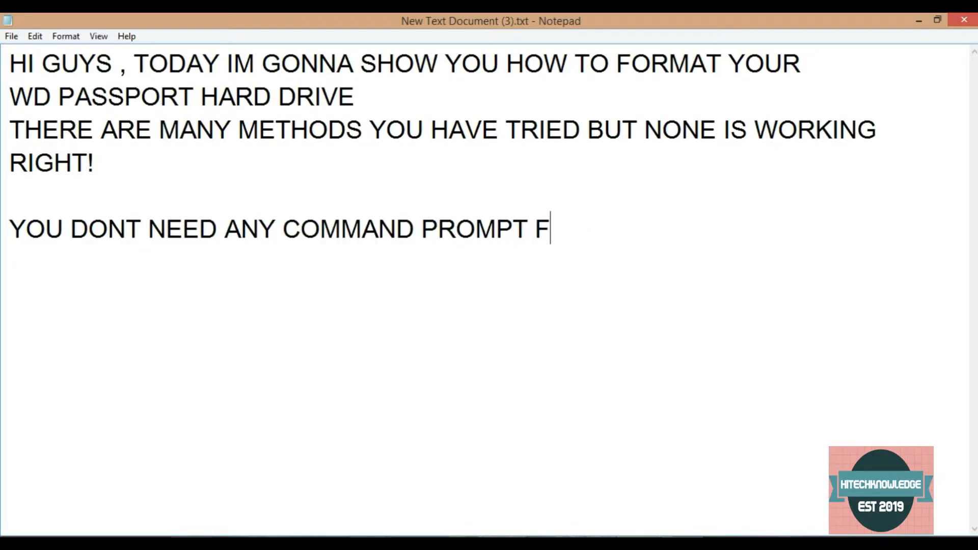
key("BackSpace")
key("BackSpace")
type("ORMATTING")
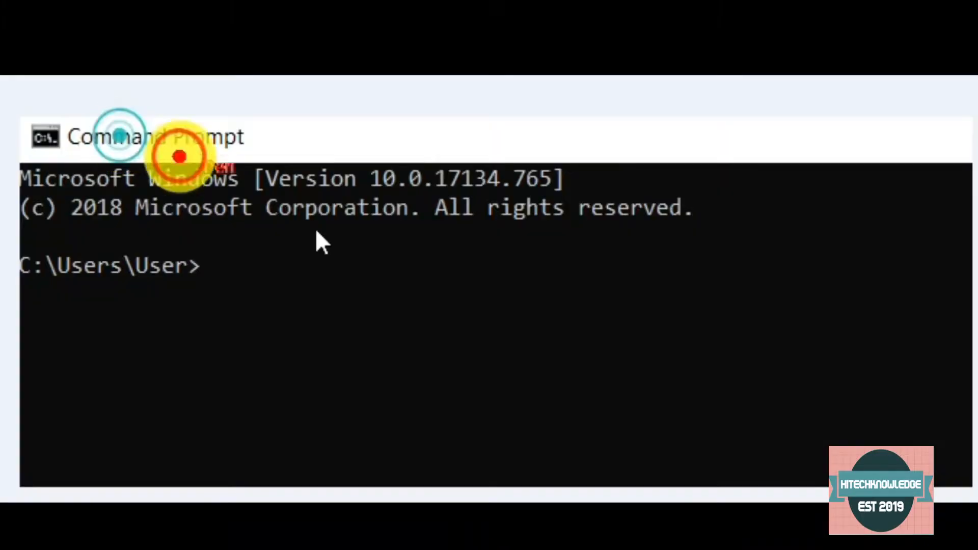
left_click_drag(120, 135, 742, 491)
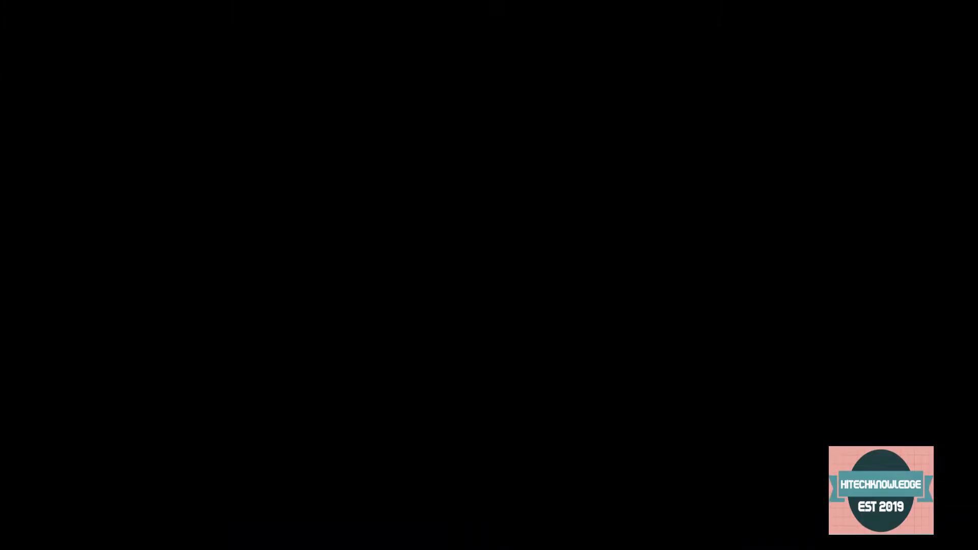
Step: Add the line "YOU DONT NEED DISK MANAGEMENT FOR FORMATTING" and cross out the Computer Management picture with two diagonal pen strokes
type("U DONT NEE")
type("D ")
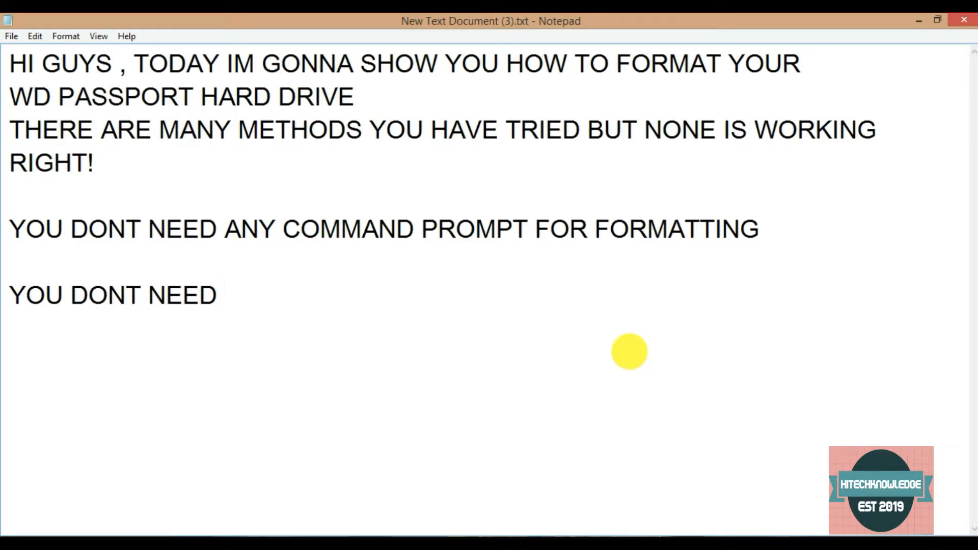
type("DISK AM")
key("BackSpace")
key("BackSpace")
type("MANAGE")
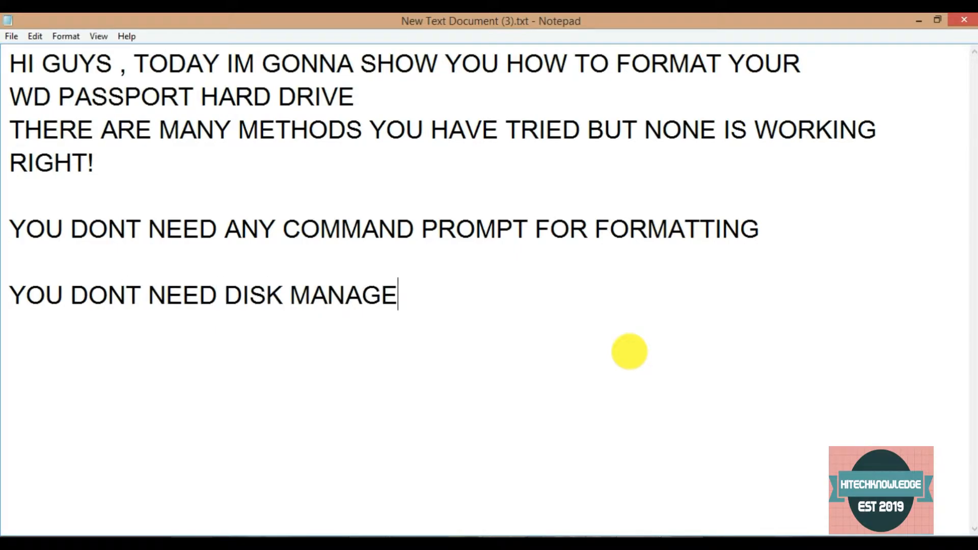
type("MENT FOR FORMATT")
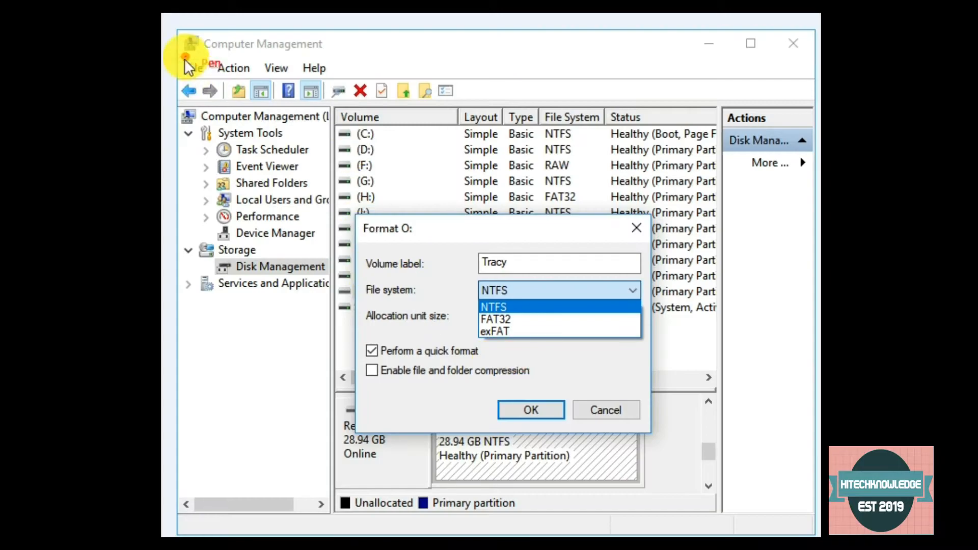
mouse_move(186, 59)
left_mouse_down()
mouse_move(338, 121)
mouse_move(739, 535)
left_mouse_up()
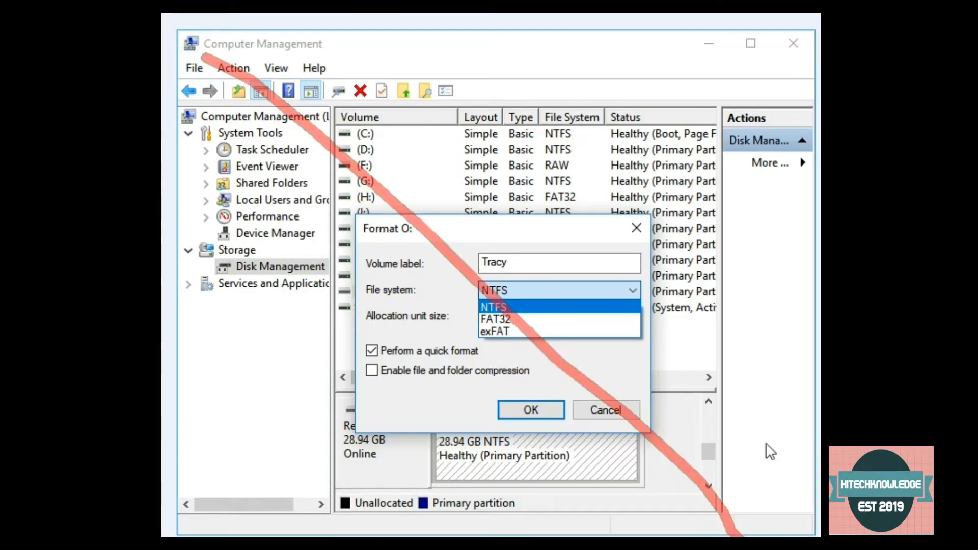
left_click_drag(708, 50, 308, 531)
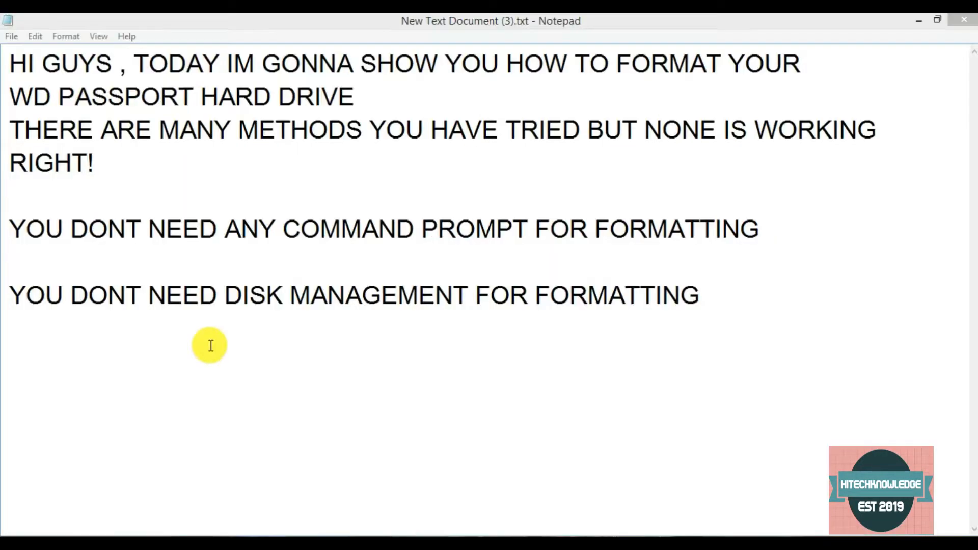
Step: Add the line "YOU DONT NEED ANY OTHER SOFTWARE CLAIMING FOR FORMATON" below the disk management line in the Notepad document
left_click(208, 343)
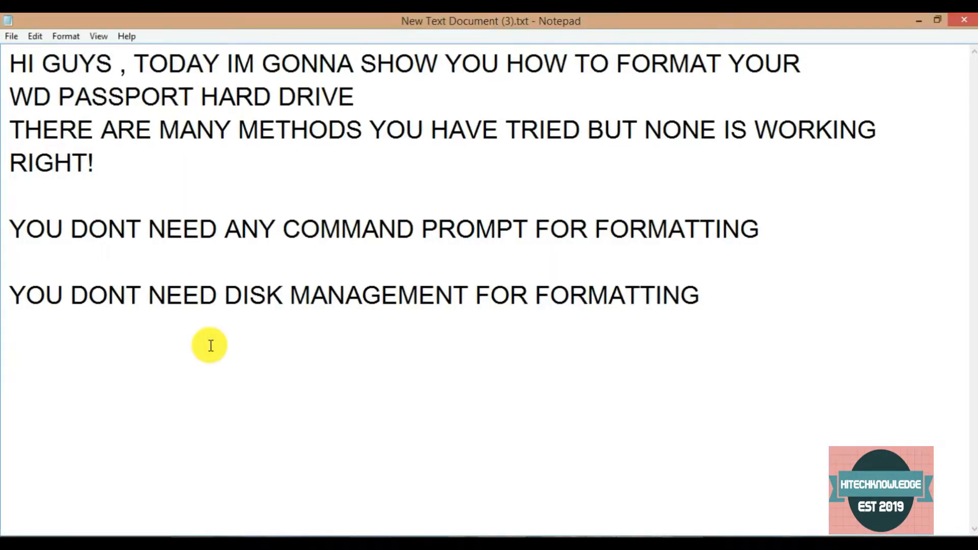
type("YOU DONT NEED ANY OTHER ")
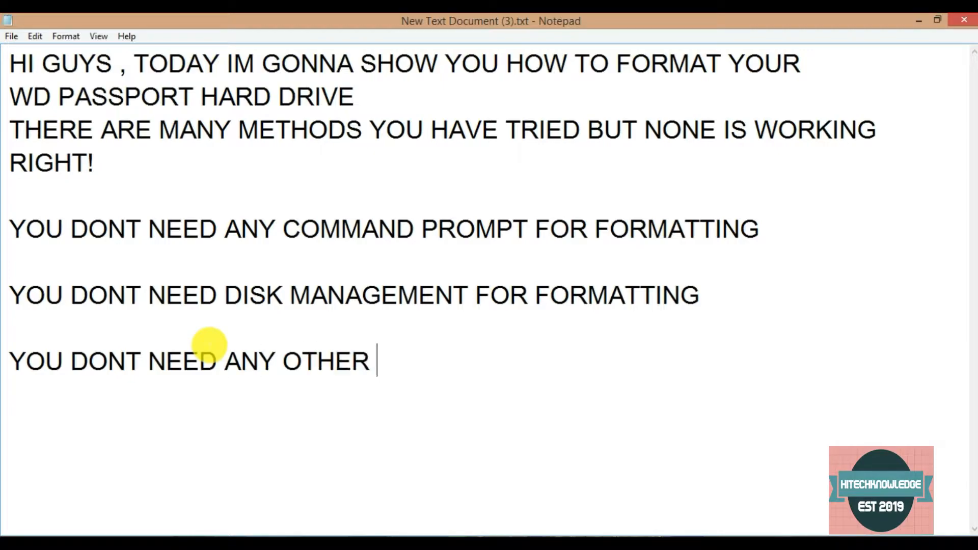
type("SOFTWARE CLAIMING FOR ")
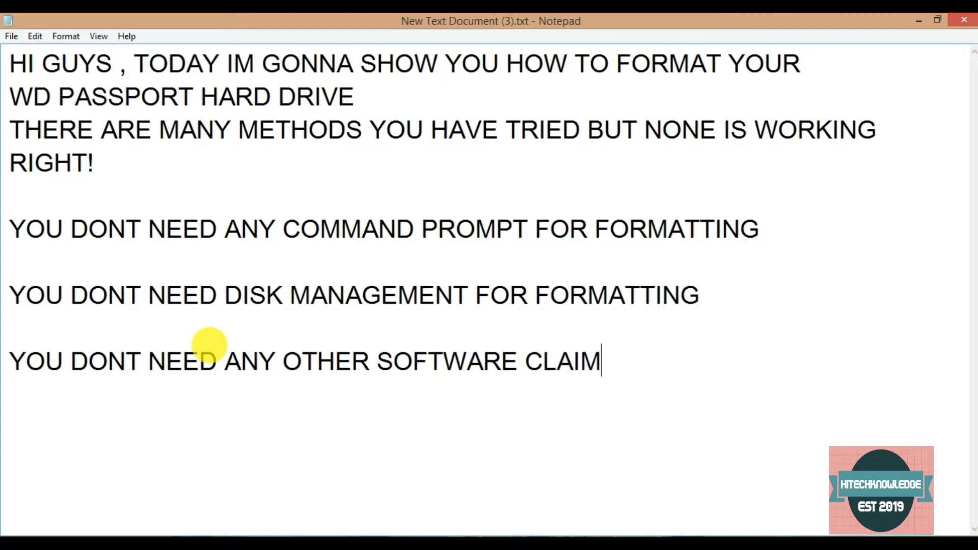
type("FORMATON")
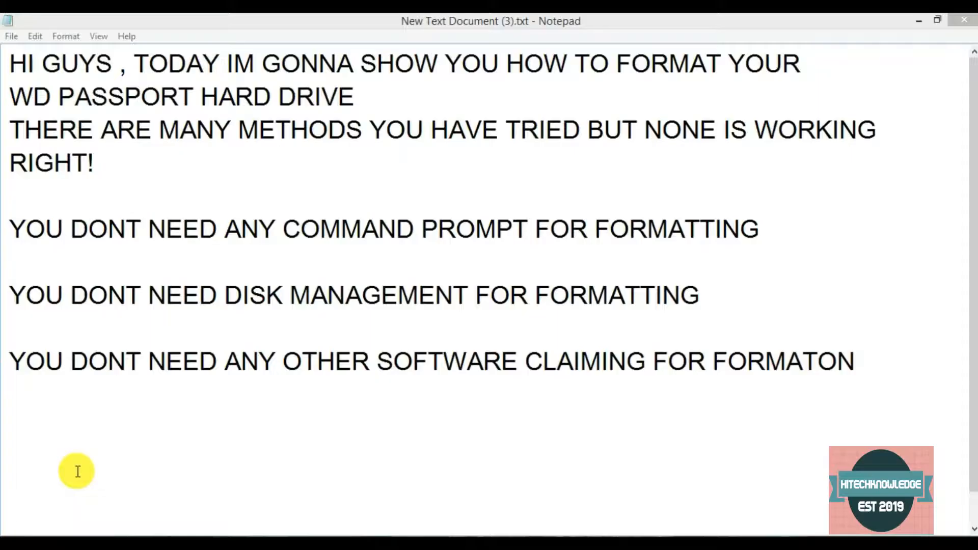
Step: Add the line "SO GUYS, ALL VIDEOS ON YOUTUBE ARE FAKE" below the line about other software
left_click(22, 411)
type("SO ")
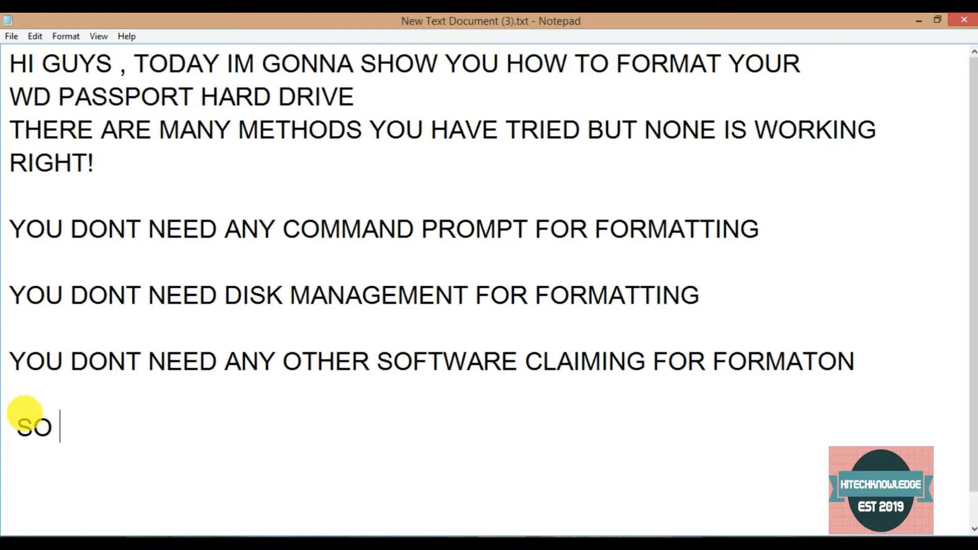
type("GUYS, ALL VIDEOS ")
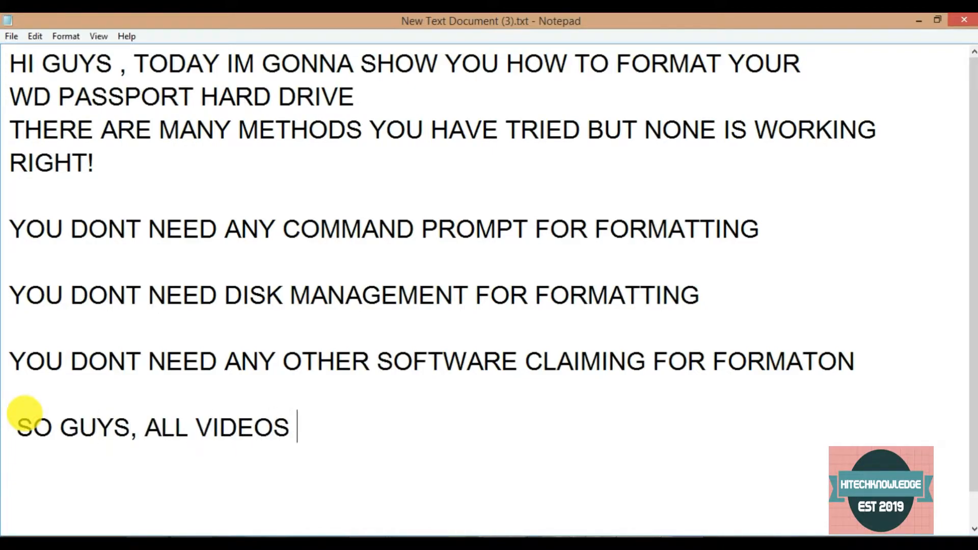
type("ON YOUTUBE ARE FAKE")
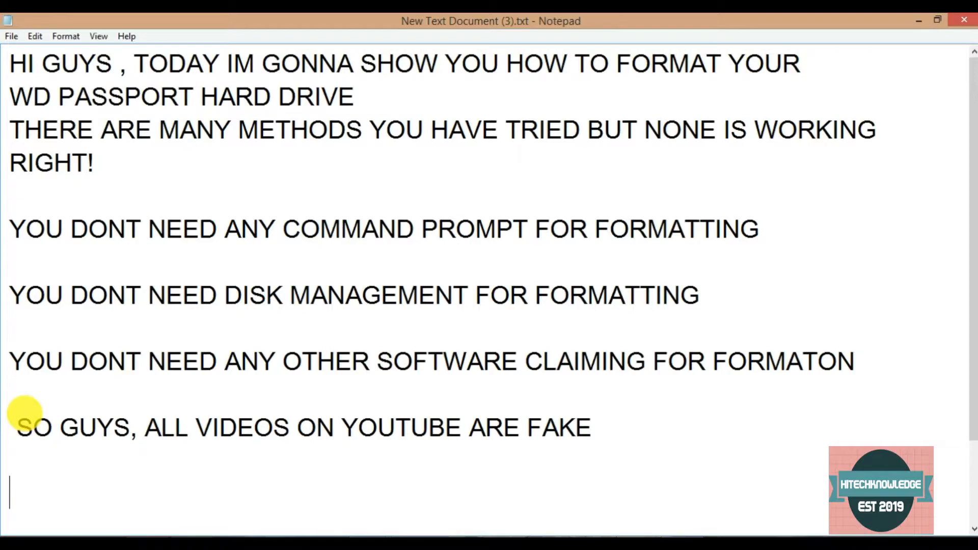
Step: Leave a blank line and write "TO FORMAT OR REPAIR YOUR CORRUPT WD HDD" at the end of the document
key("Return")
key("Return")
type("TO FORMAT")
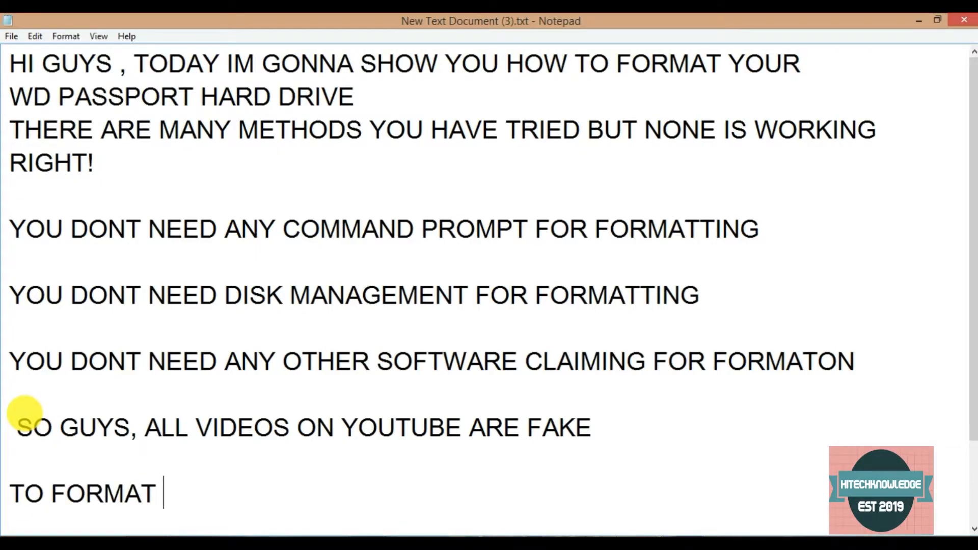
type(" OR REPAIR")
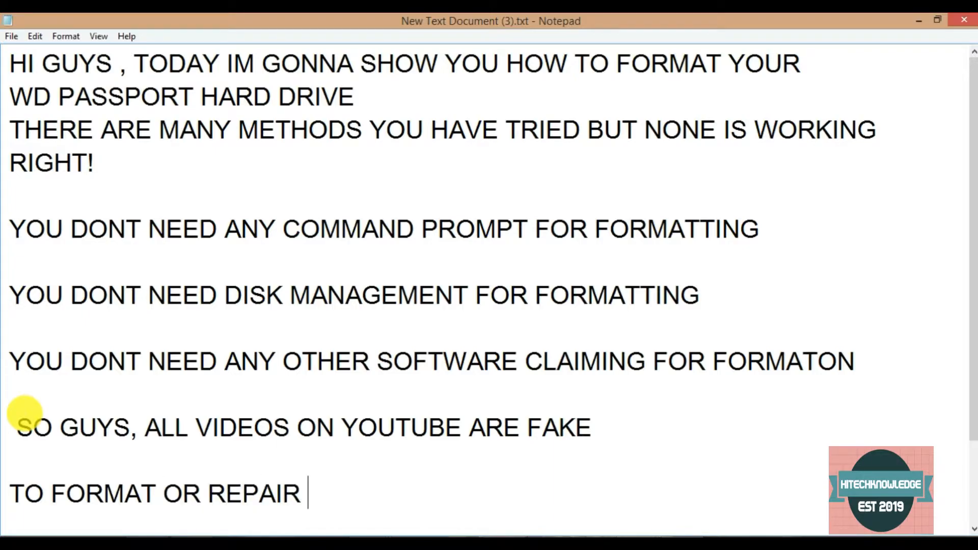
type(" YOUR CORRUPT")
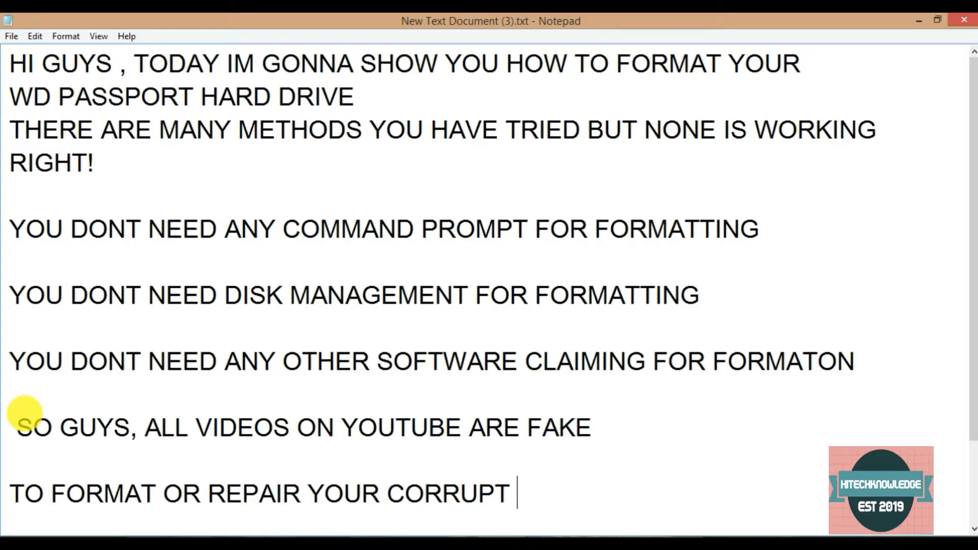
type(" WD HDD")
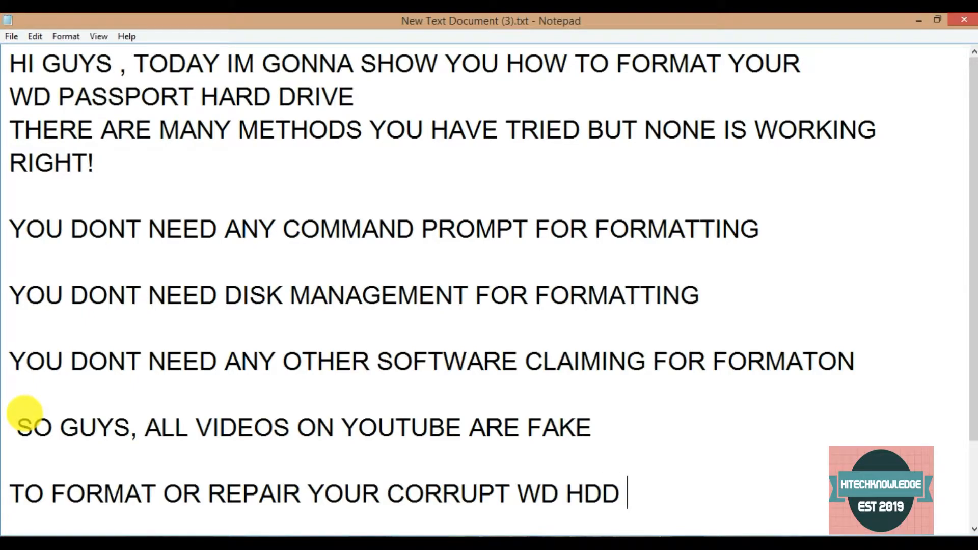
Step: Continue on two new lines with "YOU JUST HAVE TO DOWNLOAD -" and "WD DRIVE UTILITY SOFTWARE"
key("Return")
type("YOU JUST ")
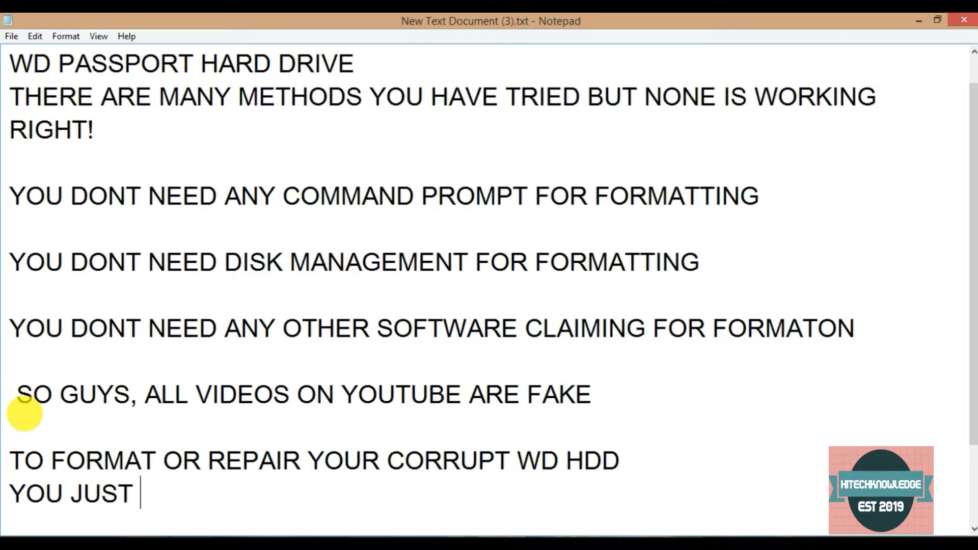
type("HAVE TO DOWNLOAD")
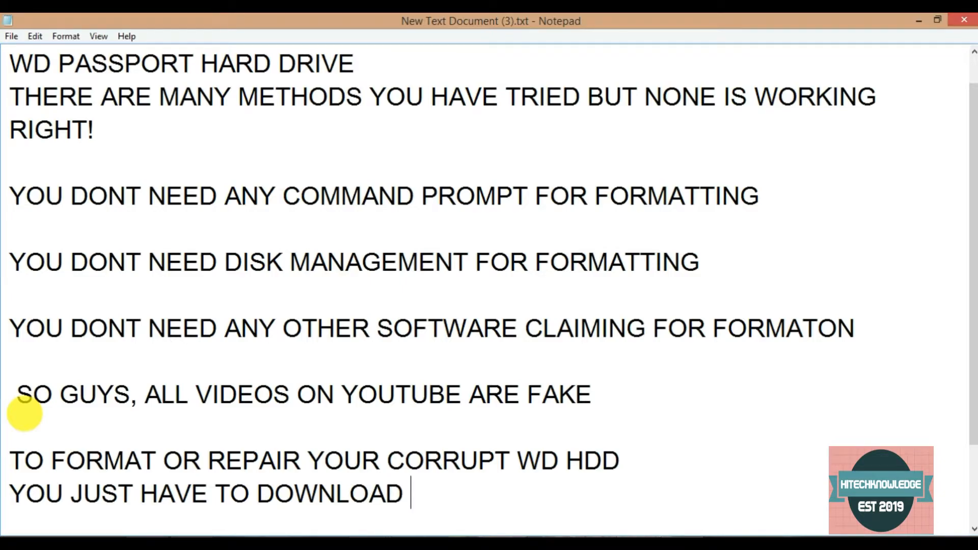
key("Return")
type("WD DRIVE UTILITY")
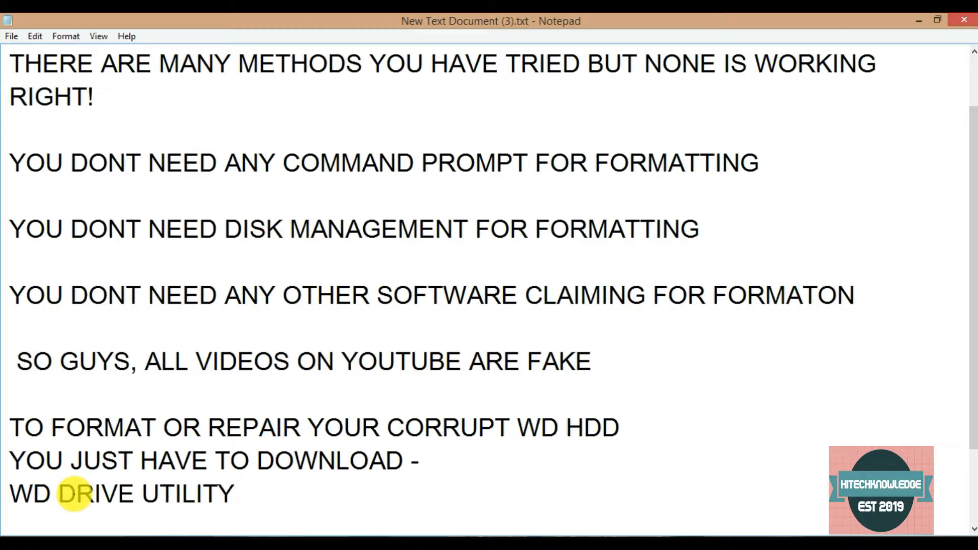
type("SOFTWAR")
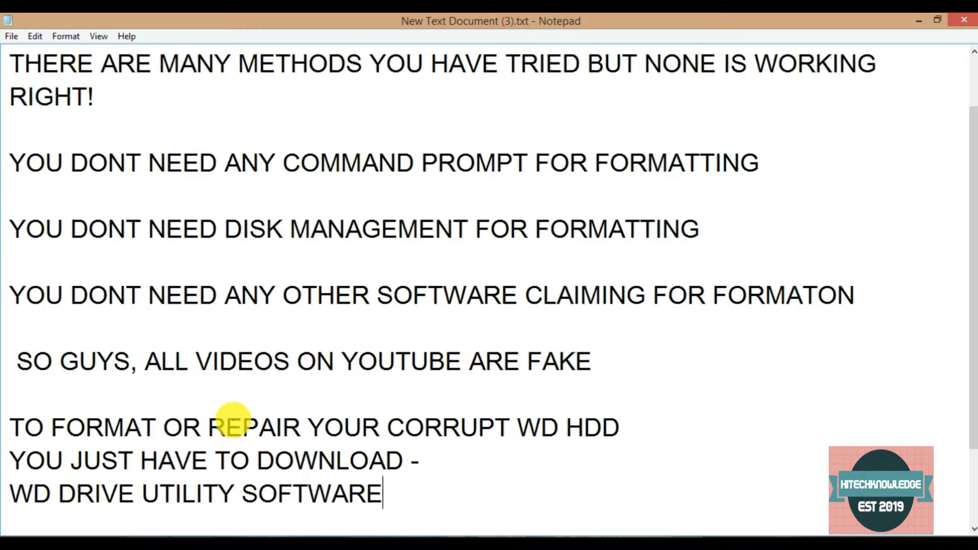
type("E")
Step: Leave a blank line and add "LINK IS IN THE DESCRIPTION" below the software name
key("Return")
key("Return")
type("LINK IS IN THE")
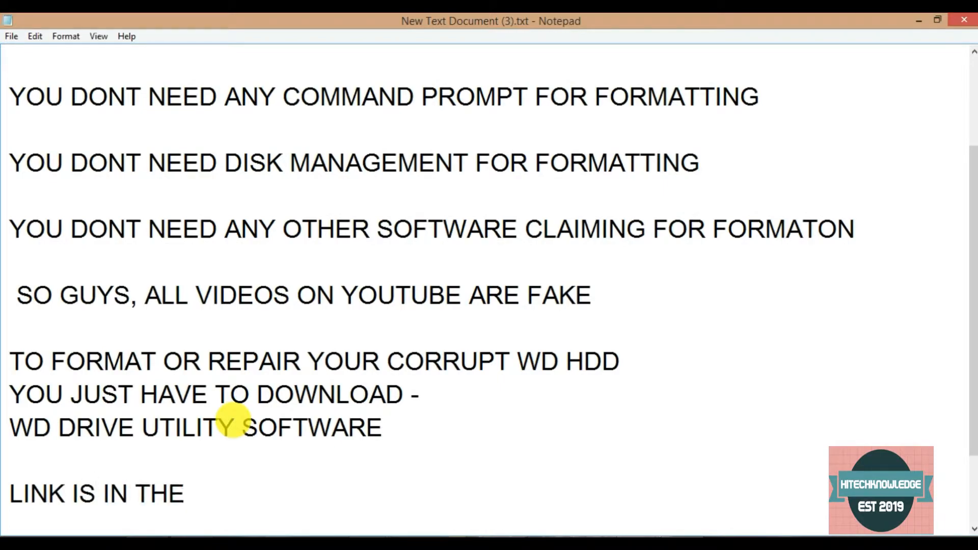
type(" DESCRIPTION")
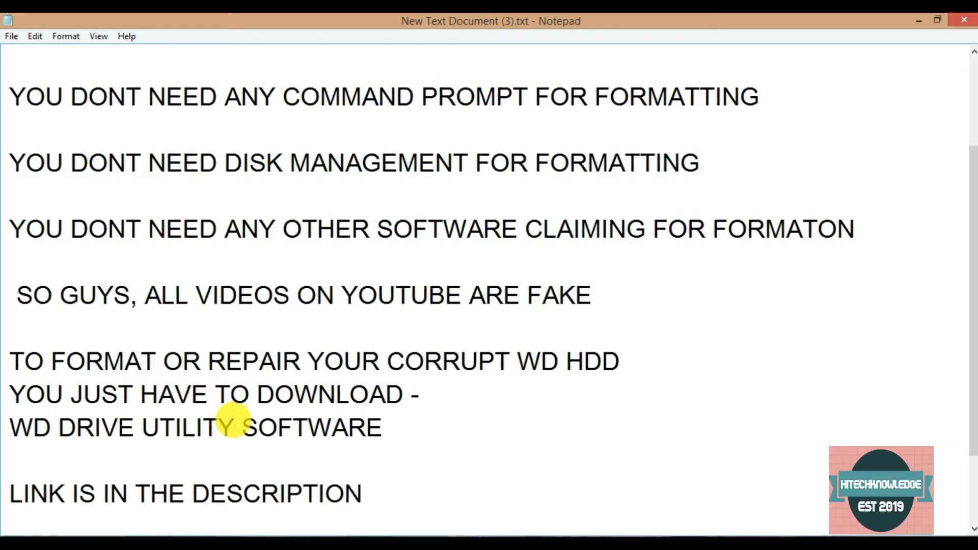
Step: Leave another blank line and add "AND FOLLOW THESE STEPS" below the link note
key("Return")
key("Return")
type("AND ")
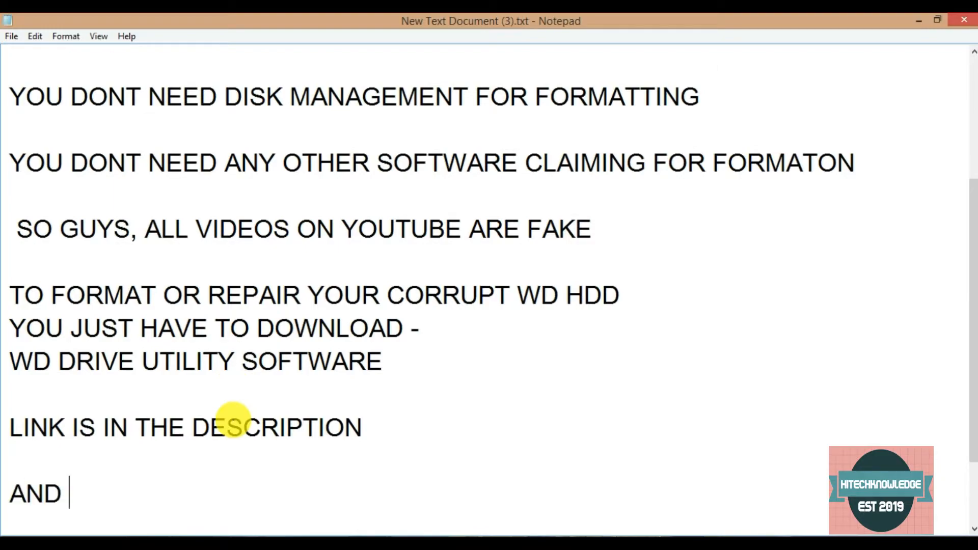
type("FOLLOW THESE")
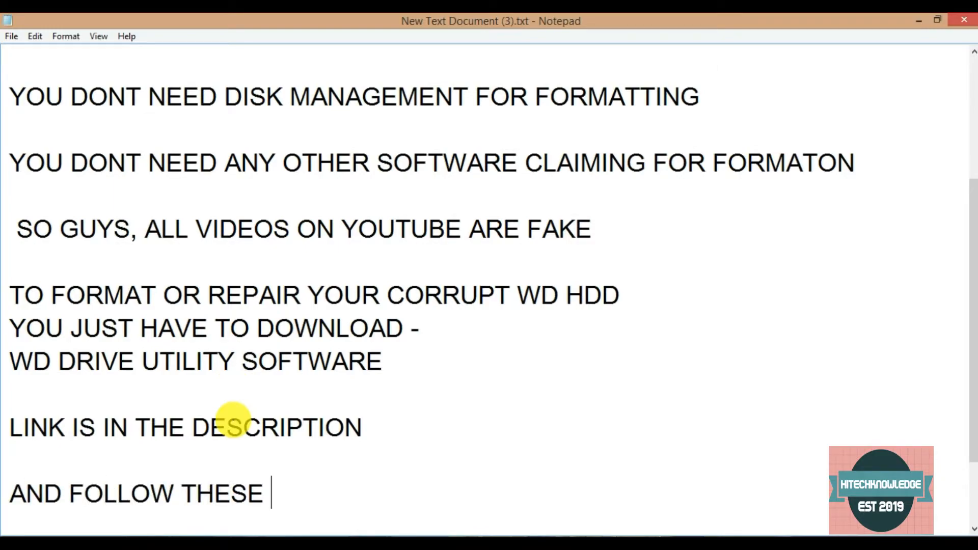
type(" STP")
key("BackSpace")
type("STEP")
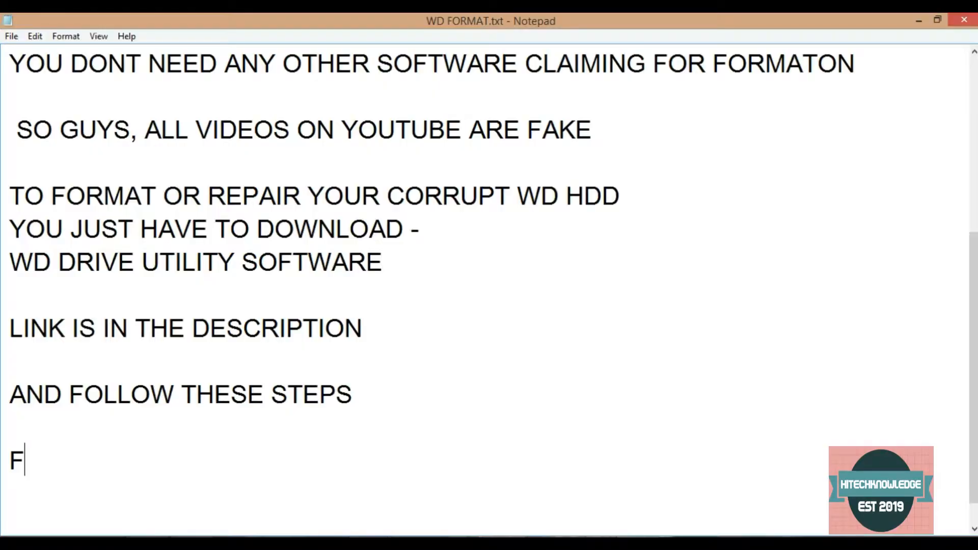
Step: Write the first instruction as "FIRST CONNECT YOUR WD HDD WITH PC" at the end of the document
type("IRST CO")
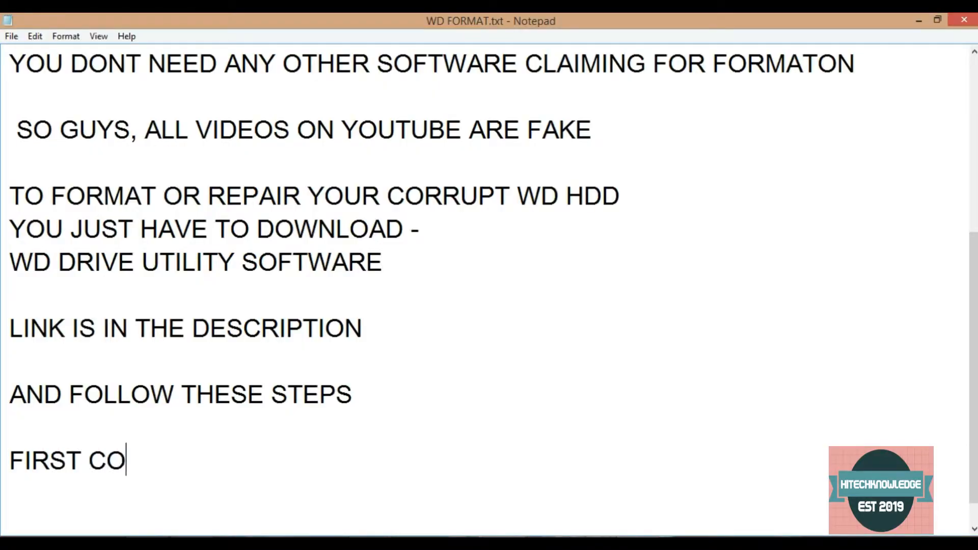
type("NNECT YOUR WD ")
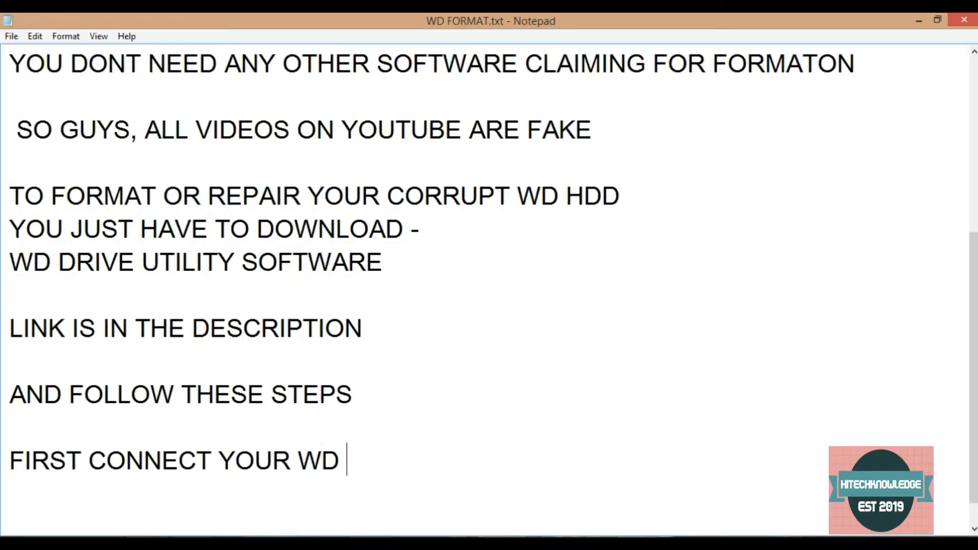
type("HDD WITH PC")
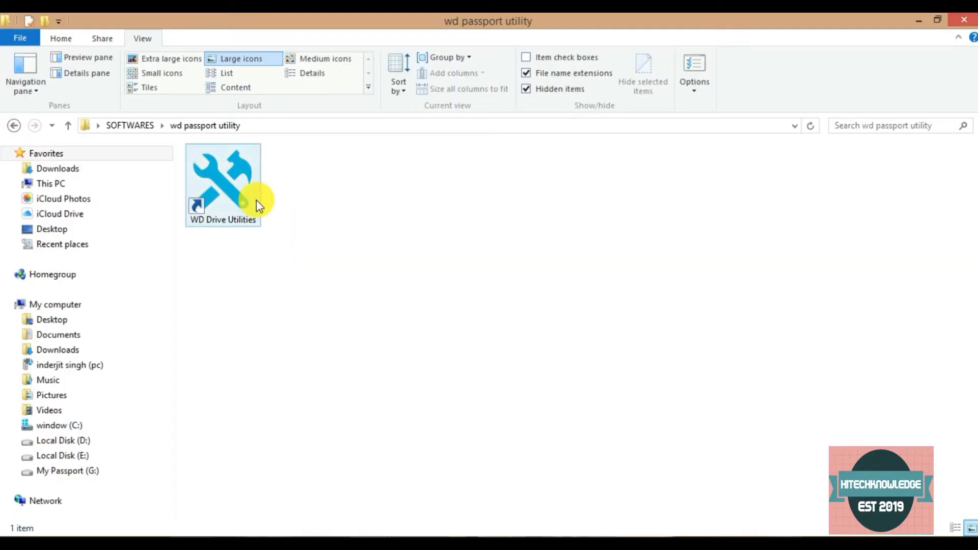
Step: Launch WD Drive Utilities from the wd passport utility folder, move its window fully into view and open the Drive Erase page
left_click(256, 202)
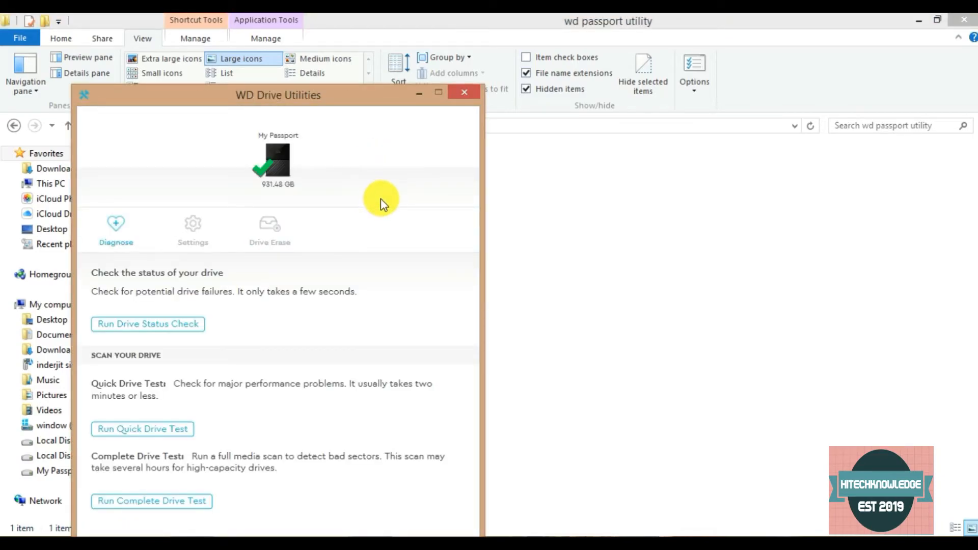
left_click_drag(357, 102, 367, 14)
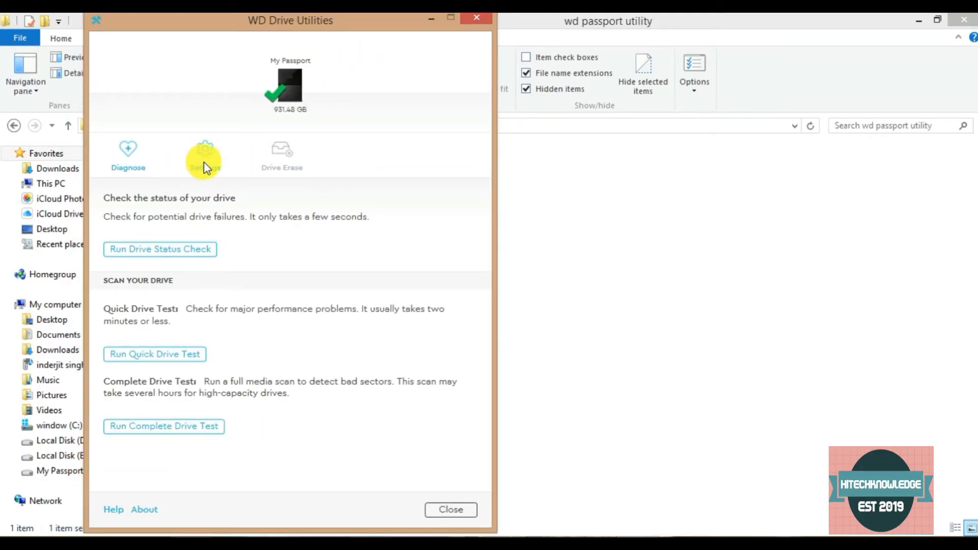
left_click(281, 163)
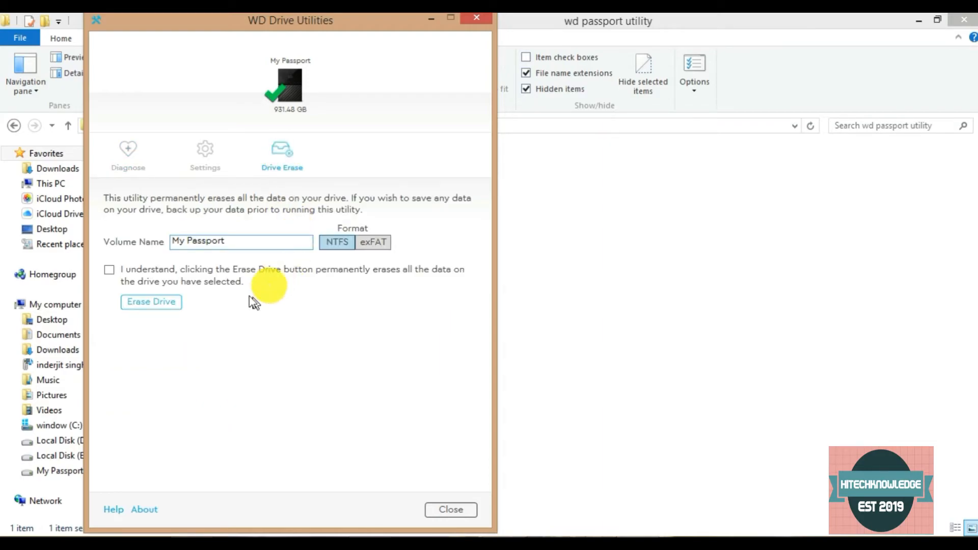
Step: Accept the data-loss warning, erase the My Passport drive with NTFS format, allow WD Quick Formatter to make changes and close the utility
left_click(109, 268)
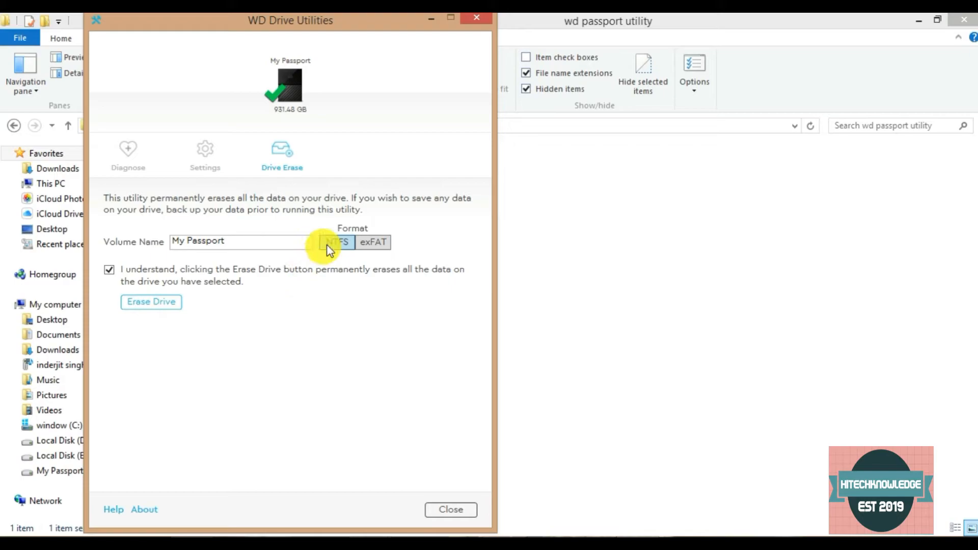
left_click(155, 302)
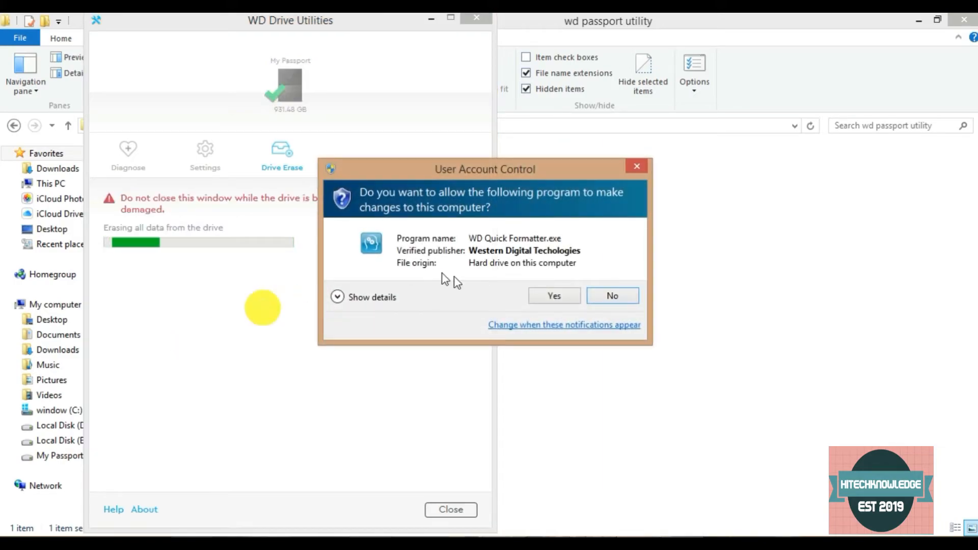
left_click(555, 300)
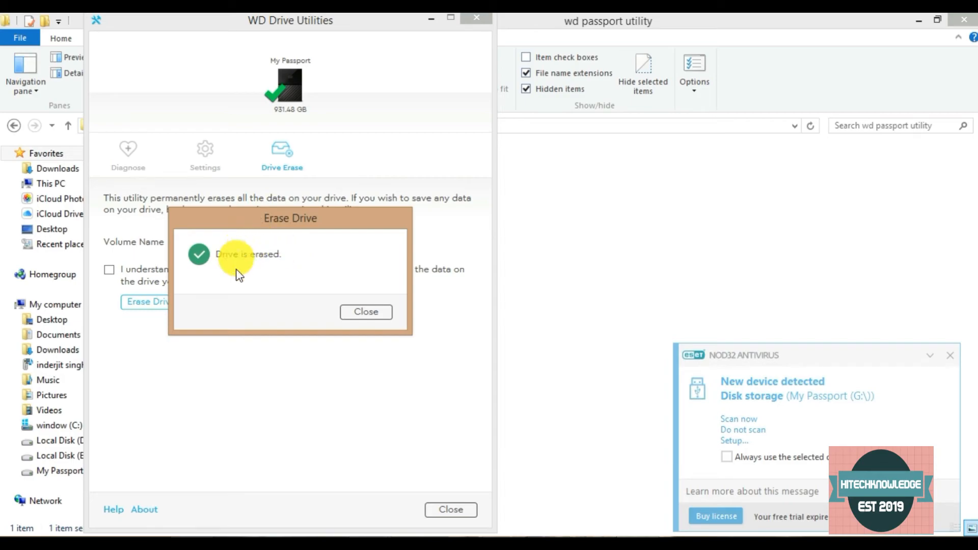
left_click(374, 320)
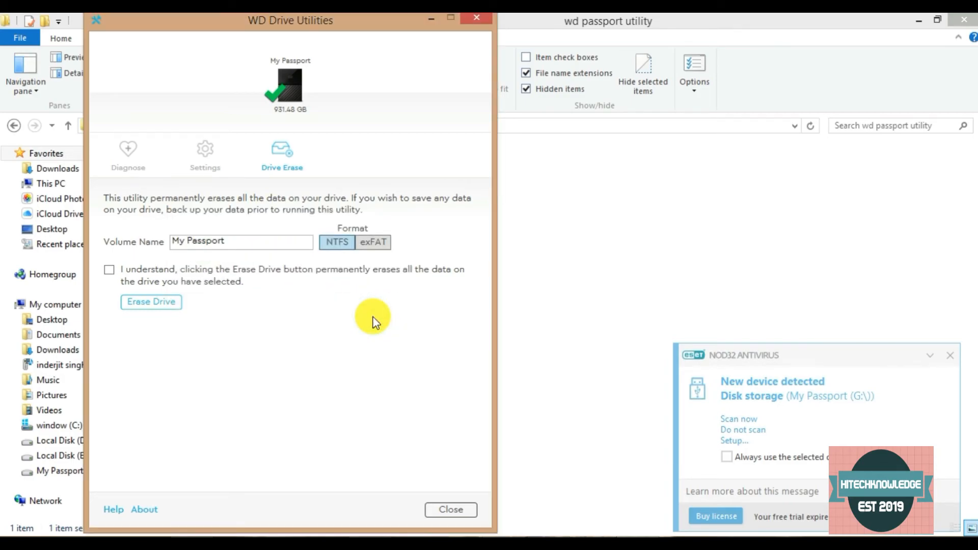
left_click(450, 507)
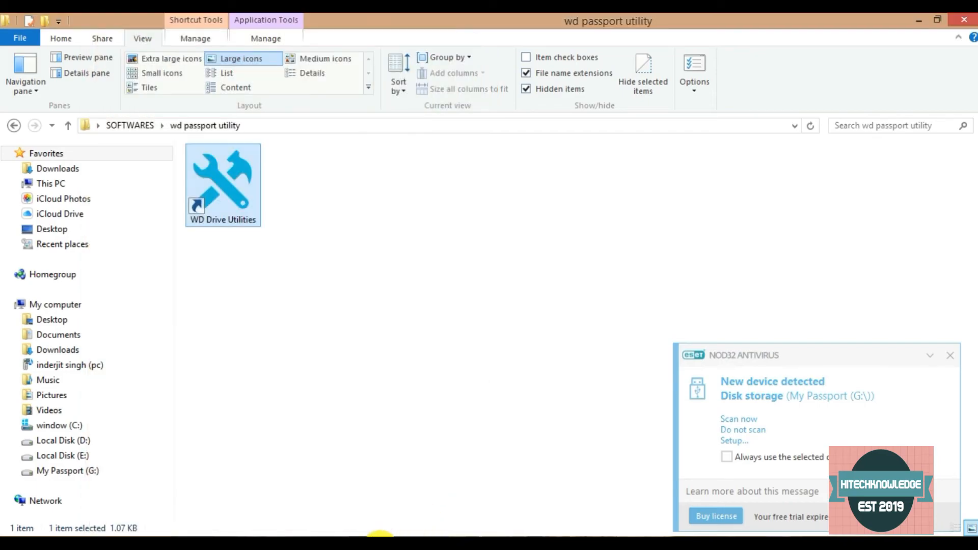
Step: Switch to File Explorer and open the My Passport (G:) drive from My computer to check its contents
mouse_move(380, 538)
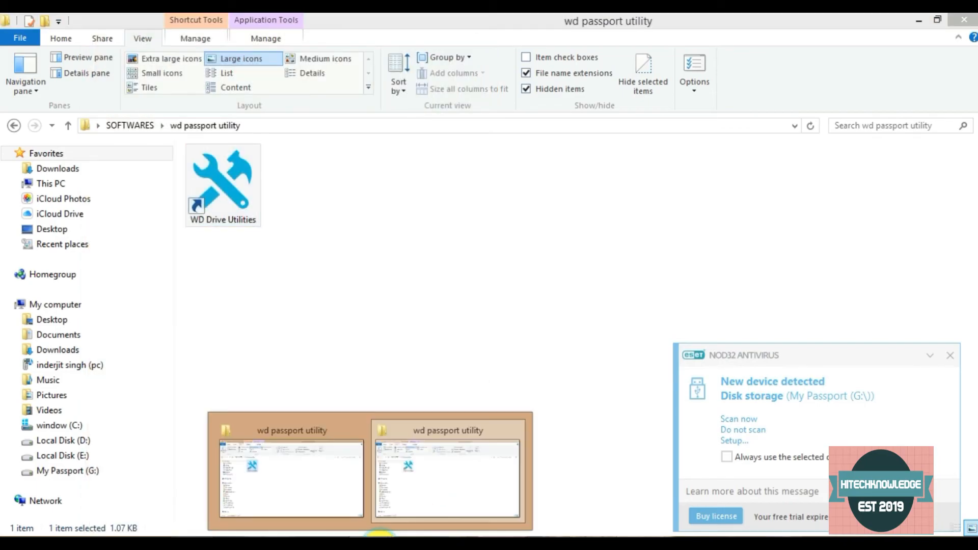
left_click(342, 491)
left_click(79, 306)
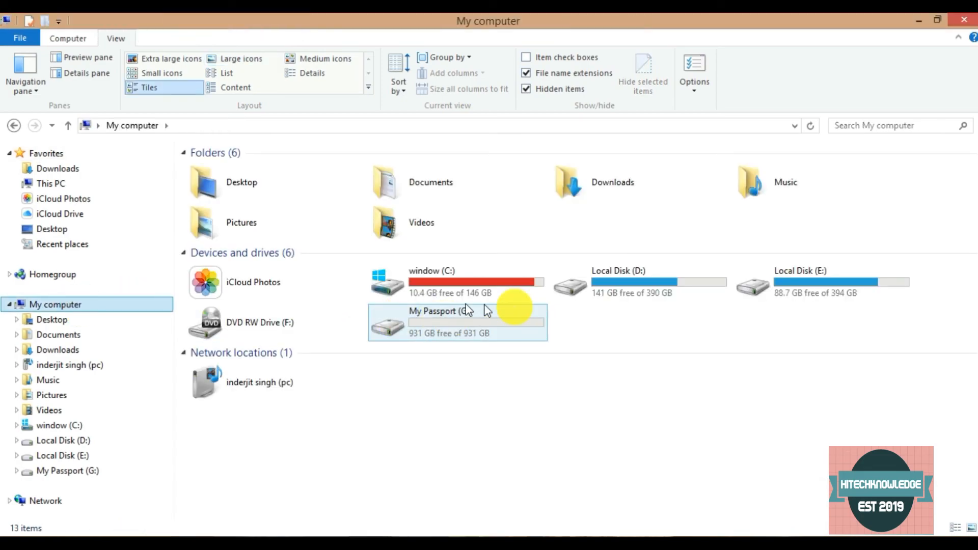
left_click(443, 321)
double_click(442, 321)
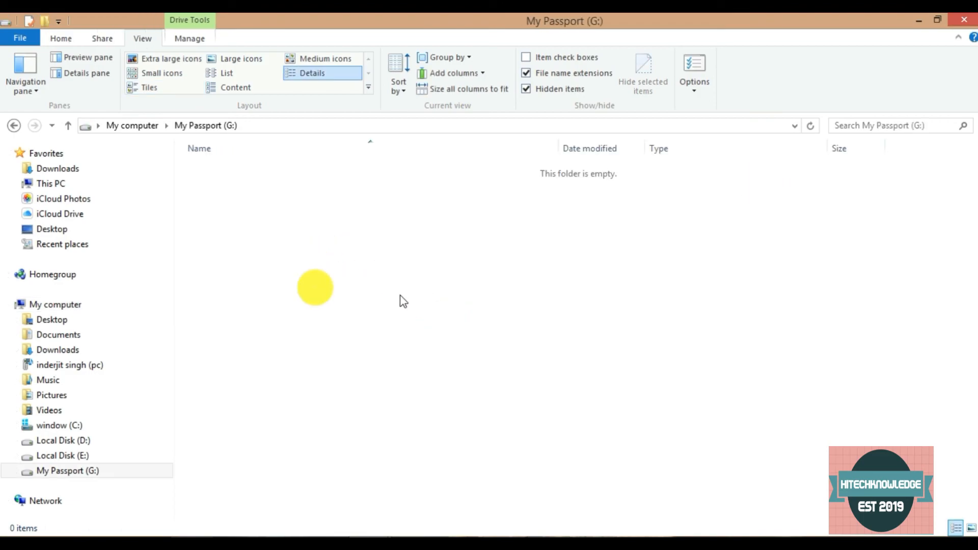